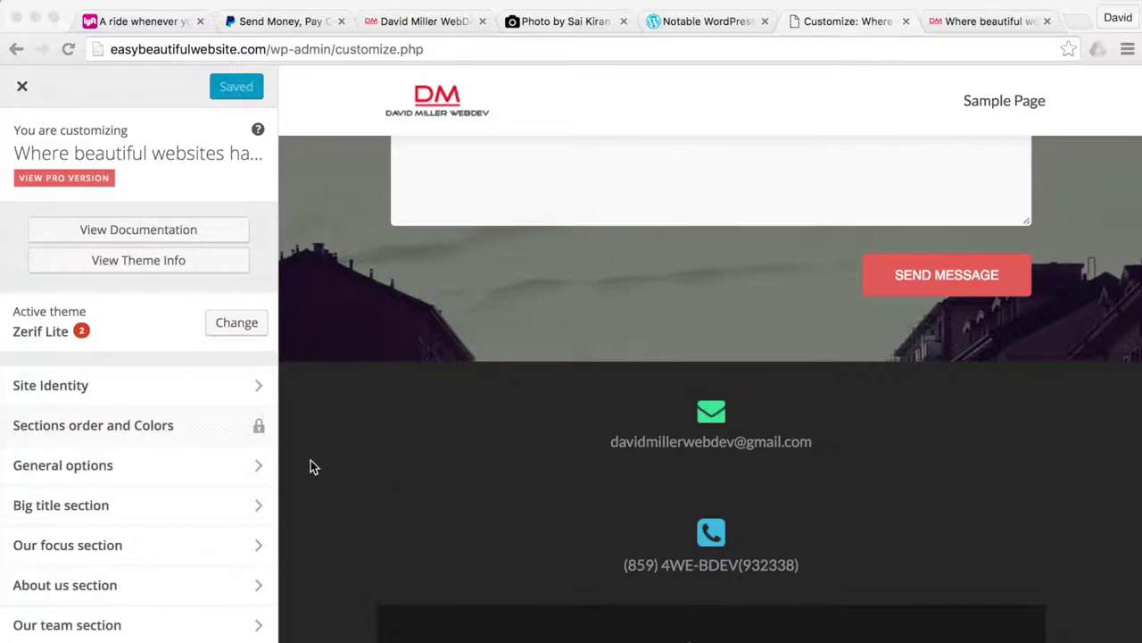
Replace the big title section's title with "Create your own beautiful and professional website in 2 hours or less." copied from DM Website Content.docx in Word
click(81, 508)
click(80, 507)
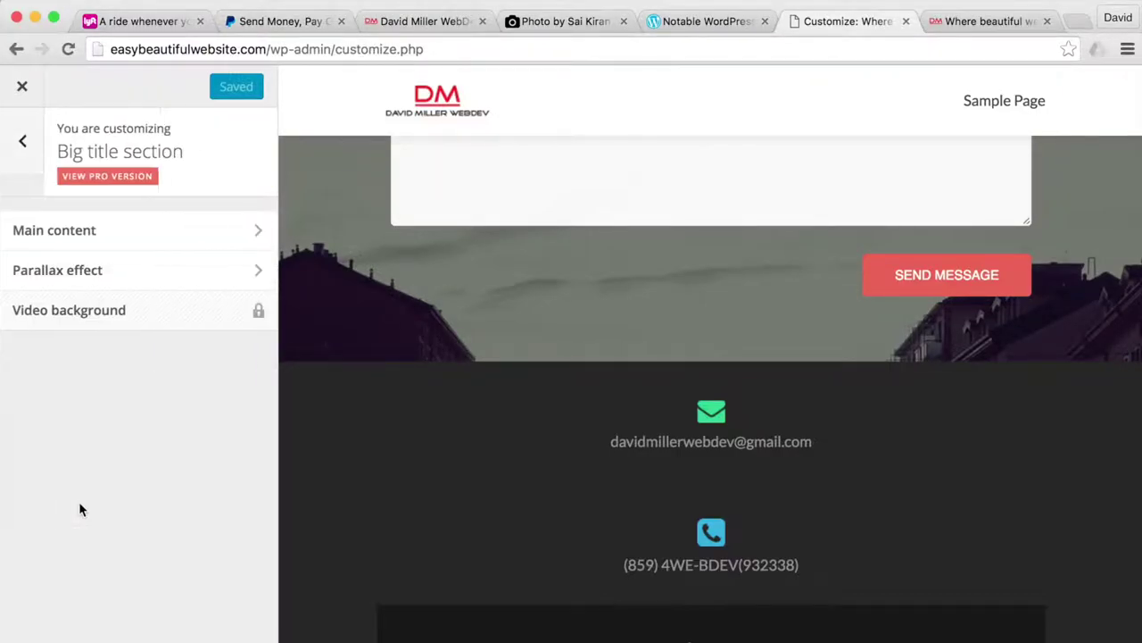
click(85, 232)
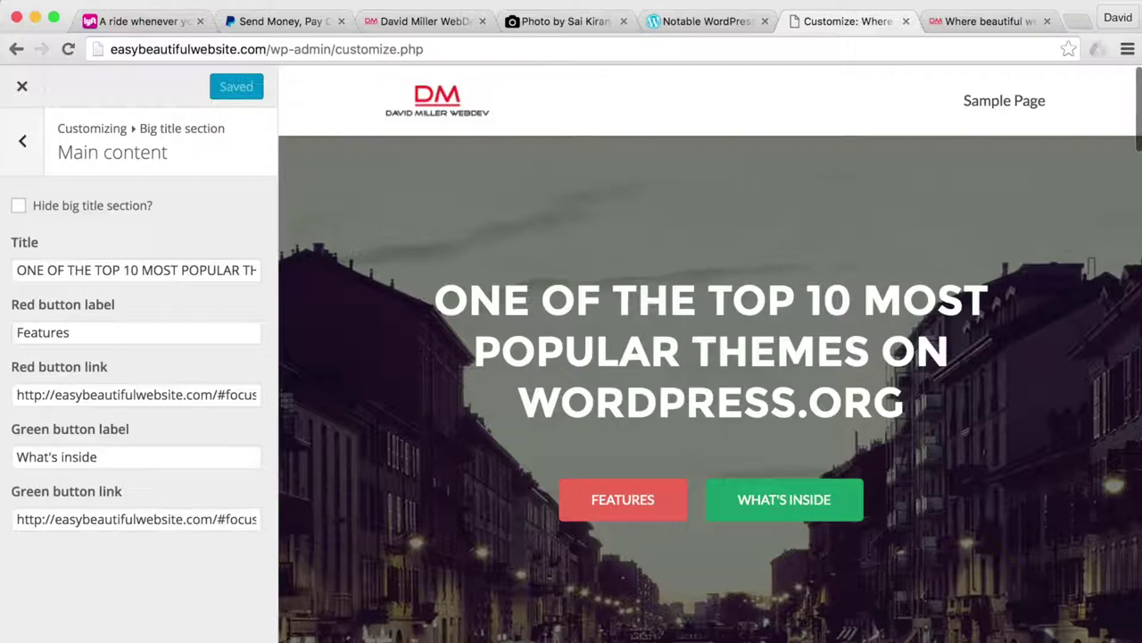
key(super+Tab)
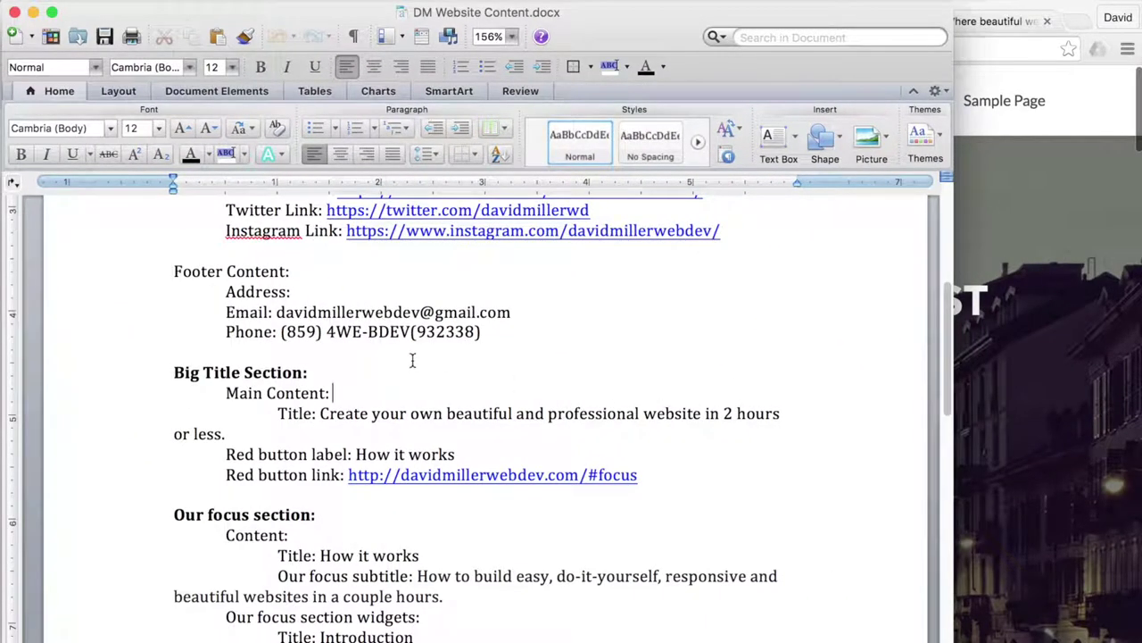
drag(319, 414, 226, 436)
key(super+c)
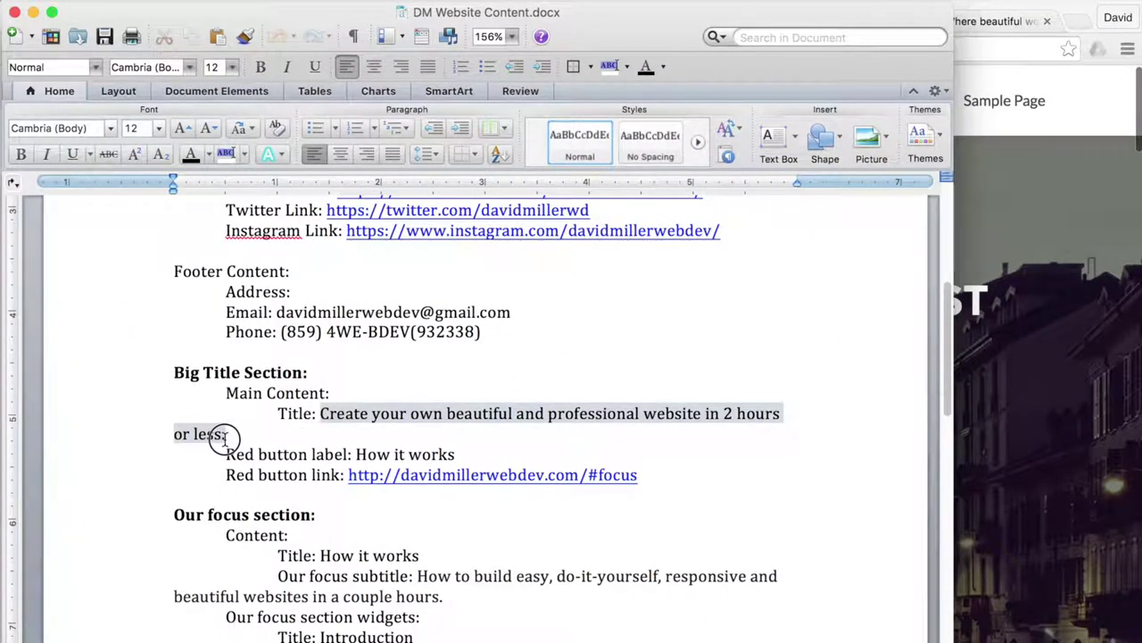
click(1046, 451)
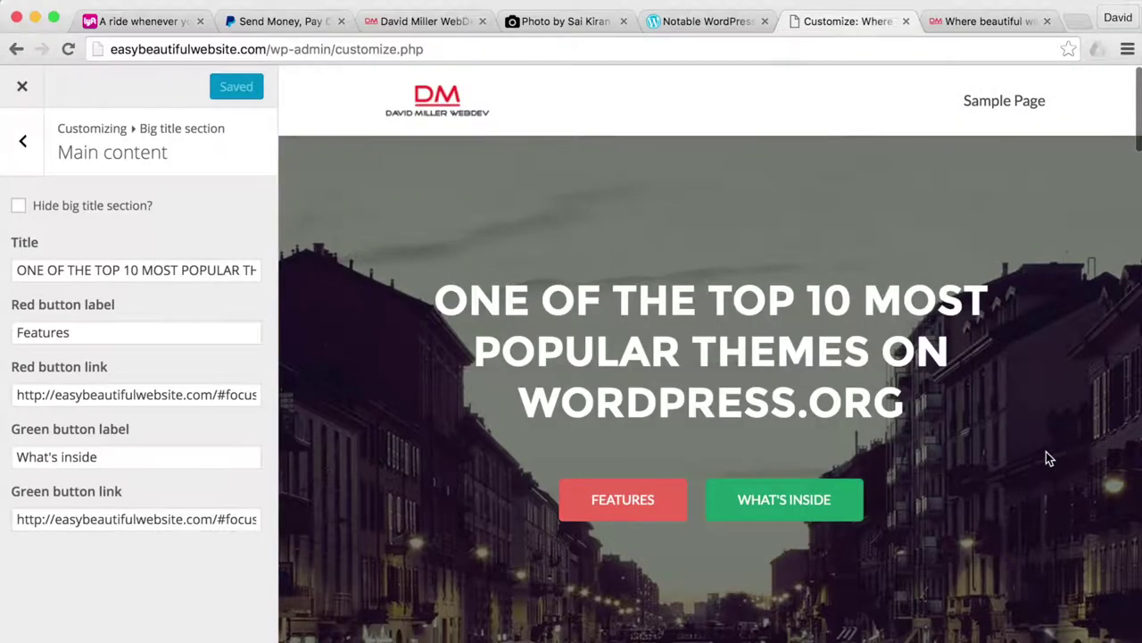
triple_click(183, 268)
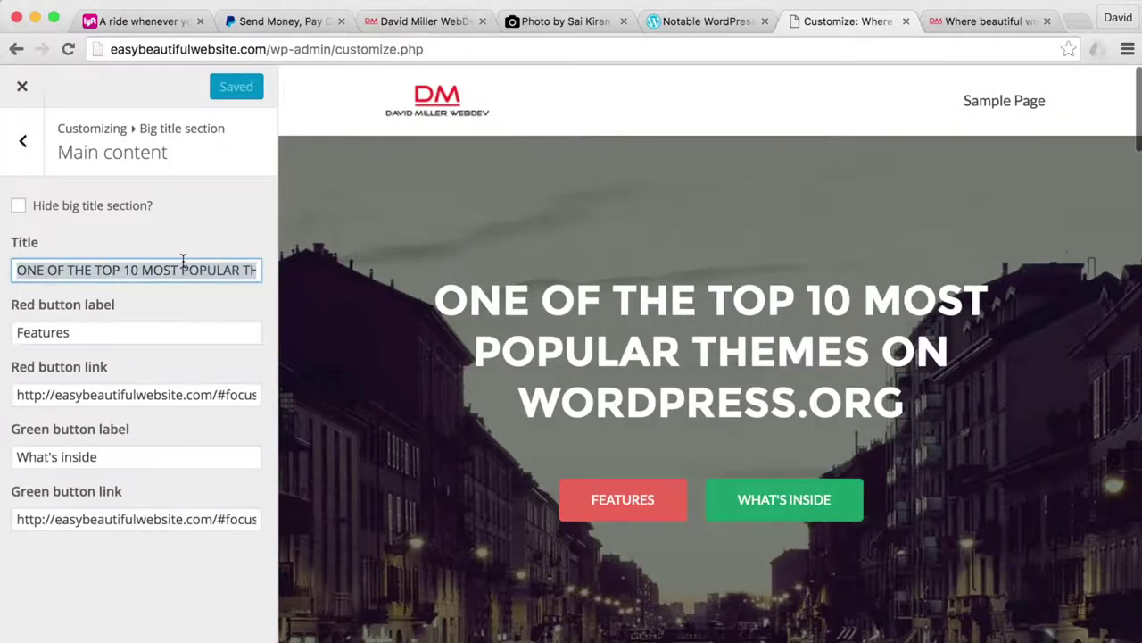
key(super+v)
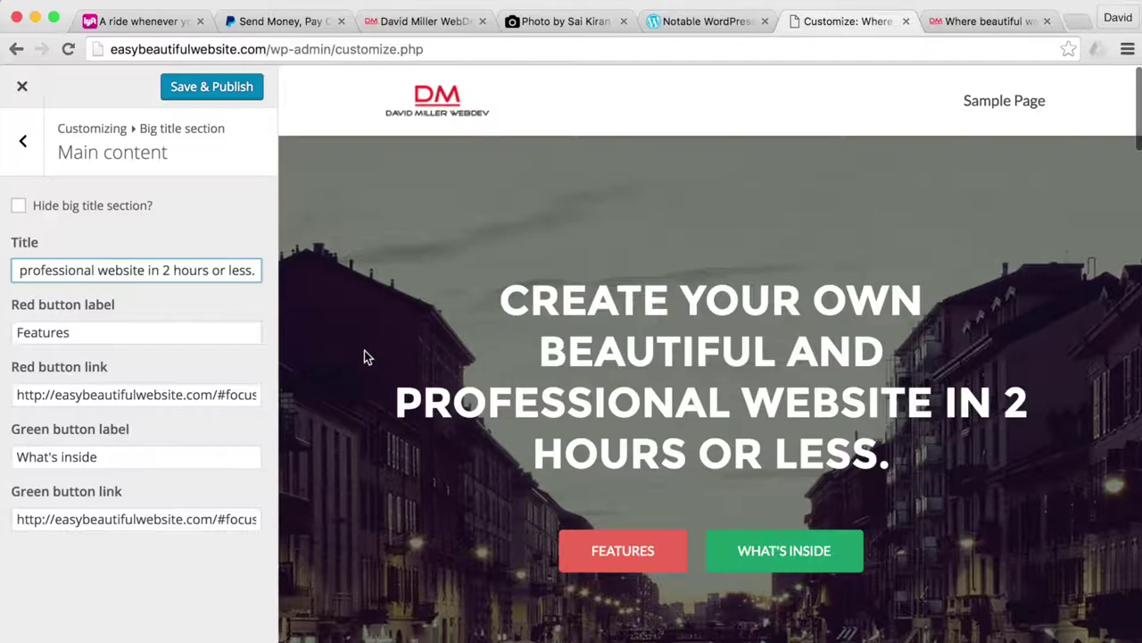
Compare the title with the finished reference website and set the big title section's red button label to "How It Works"
click(391, 22)
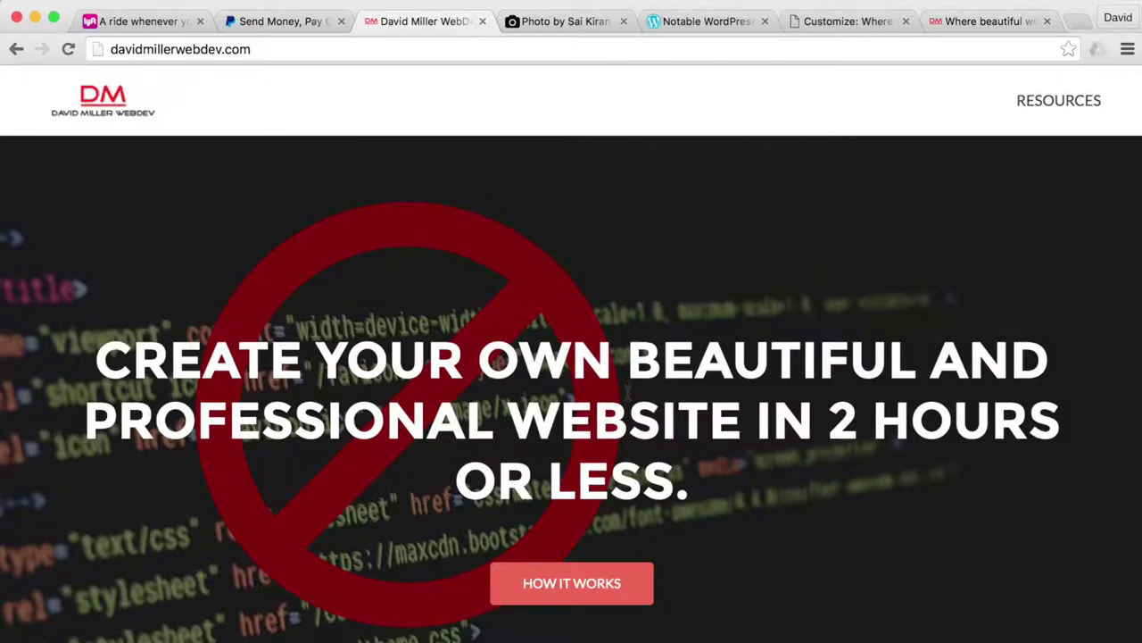
click(848, 21)
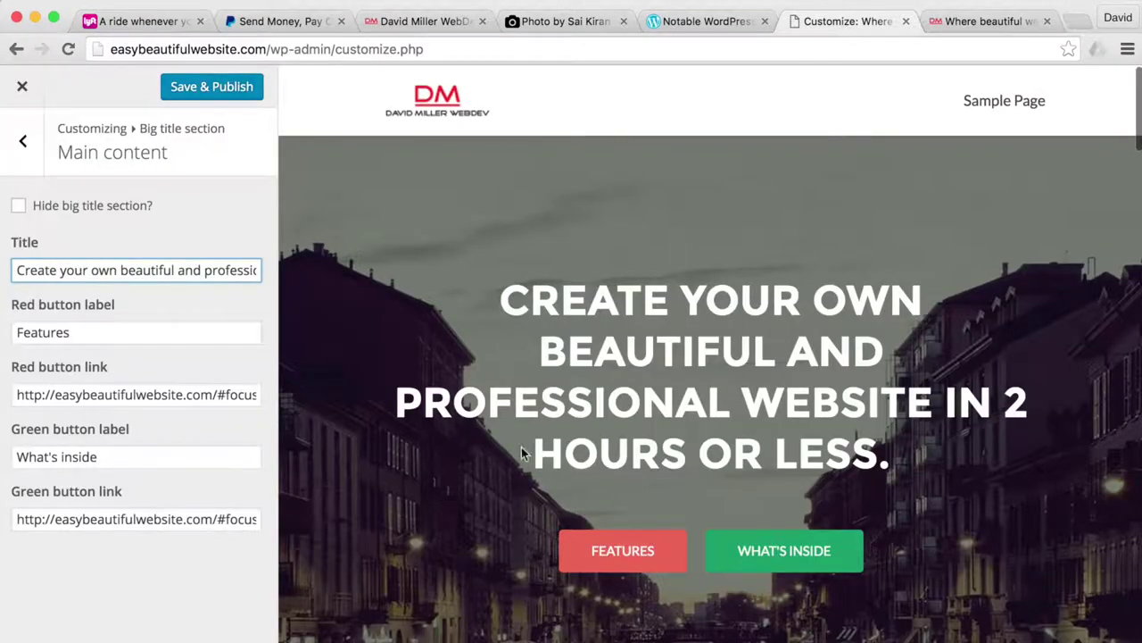
click(84, 331)
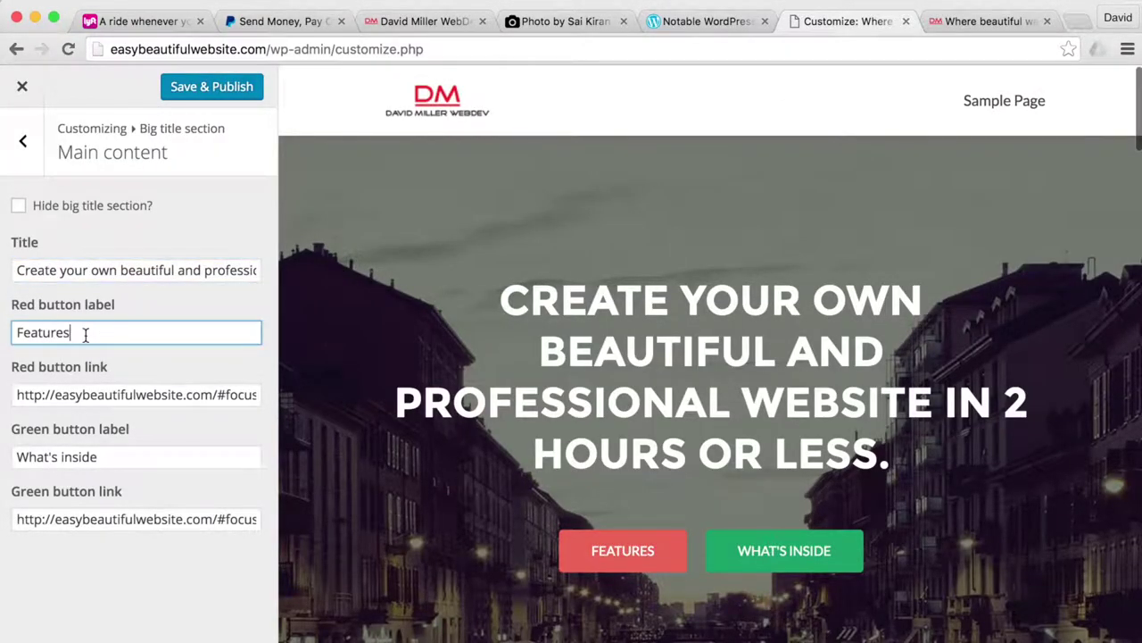
double_click(84, 331)
text(How )
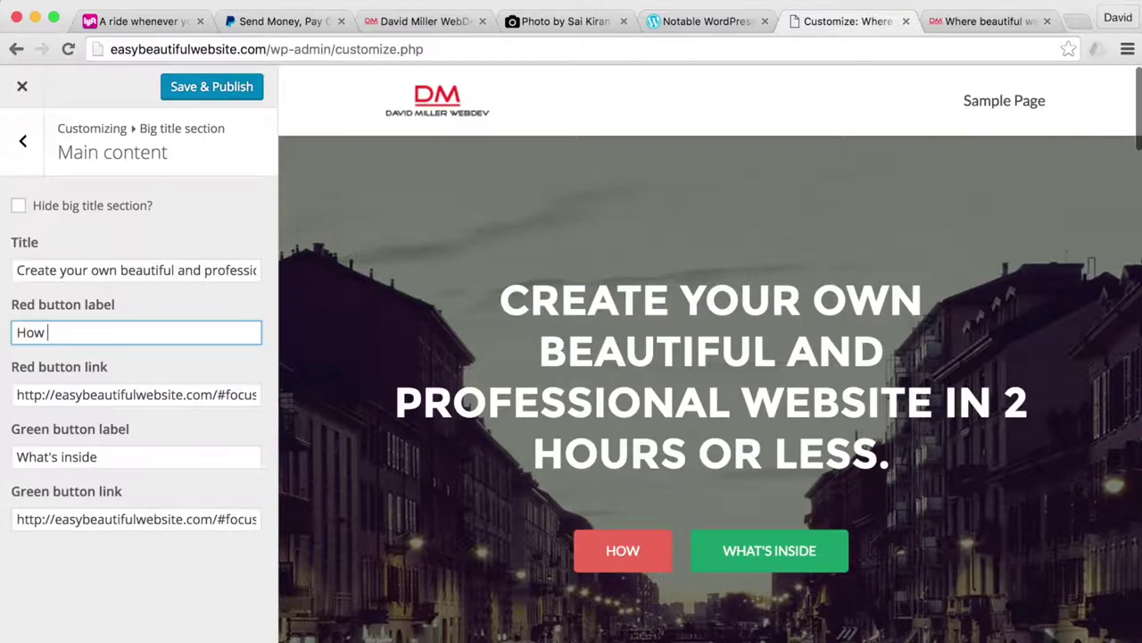
text(It Works)
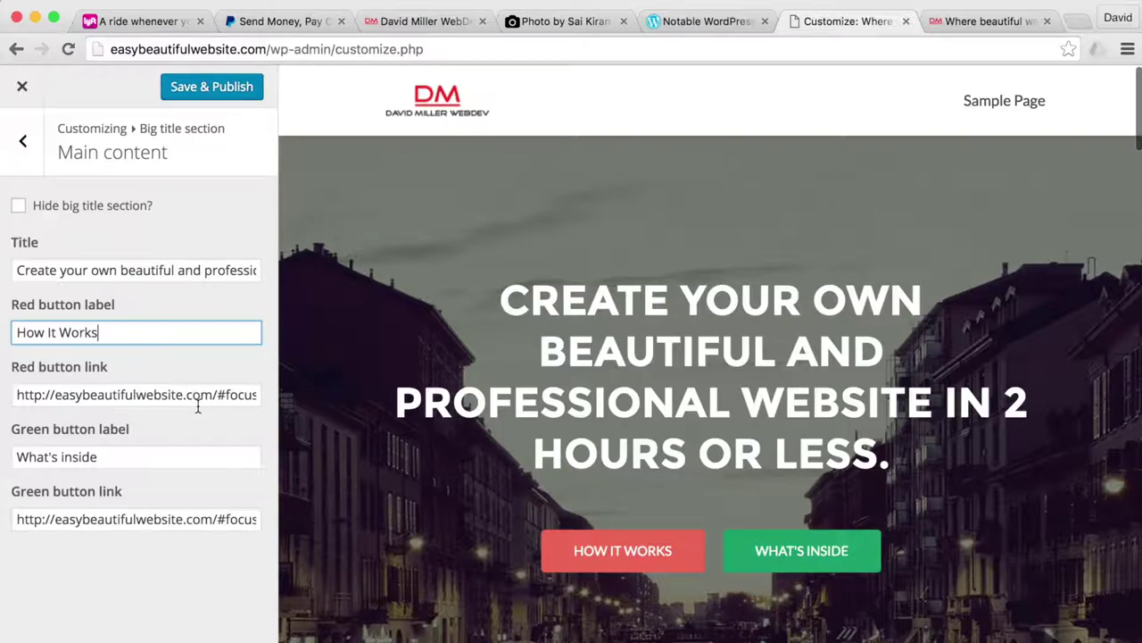
Check where the How It Works button leads on the reference website and look over the matching area in the customizer preview
click(201, 433)
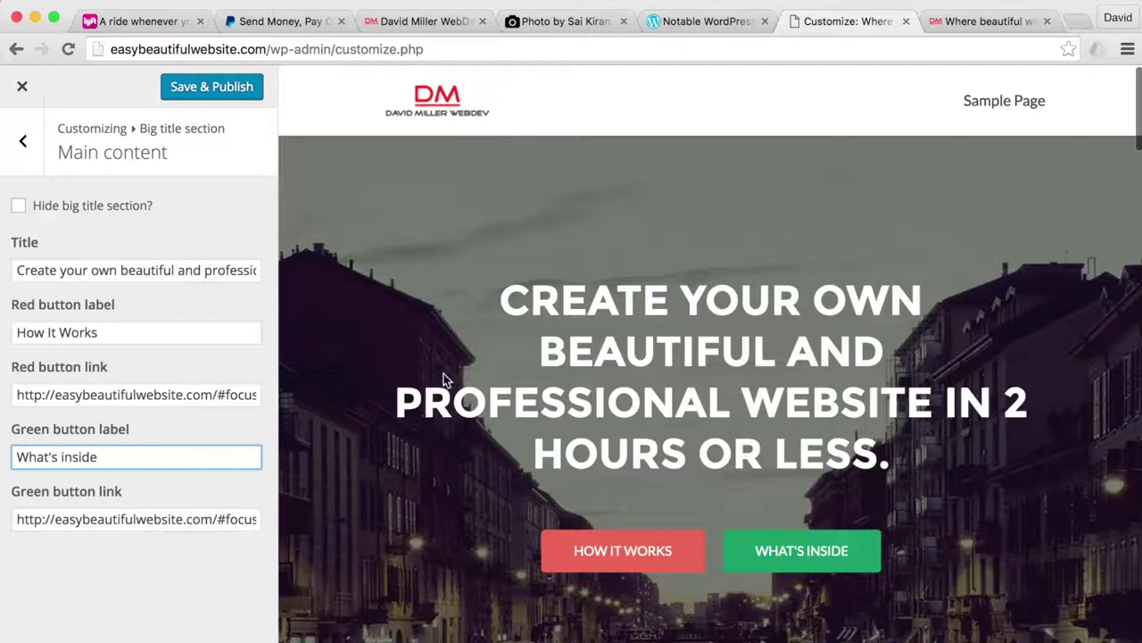
click(419, 20)
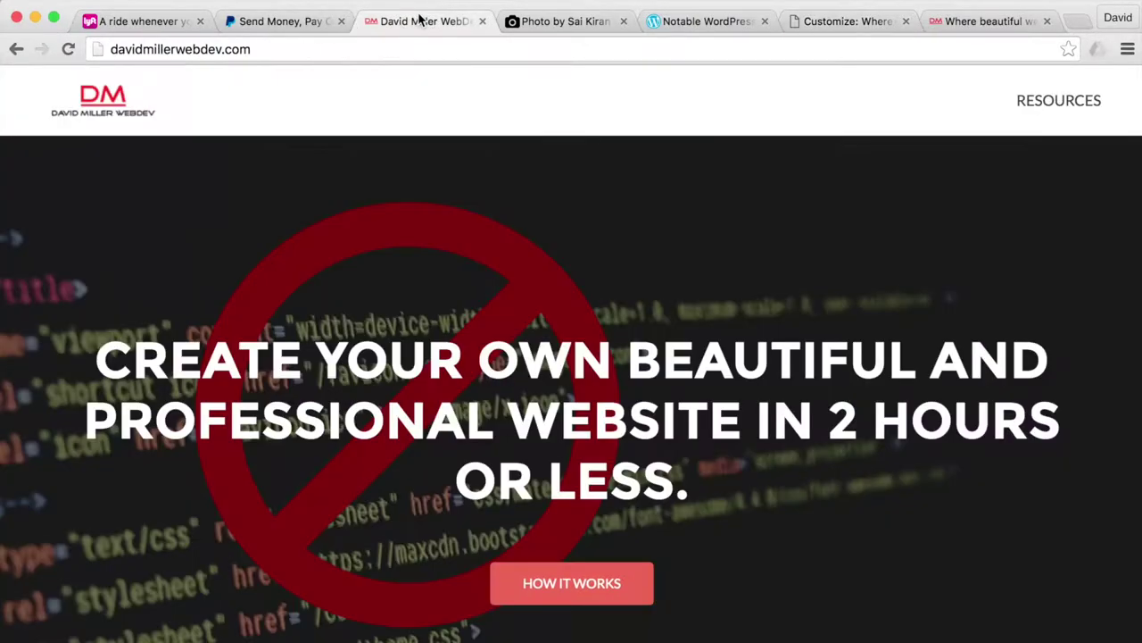
click(567, 570)
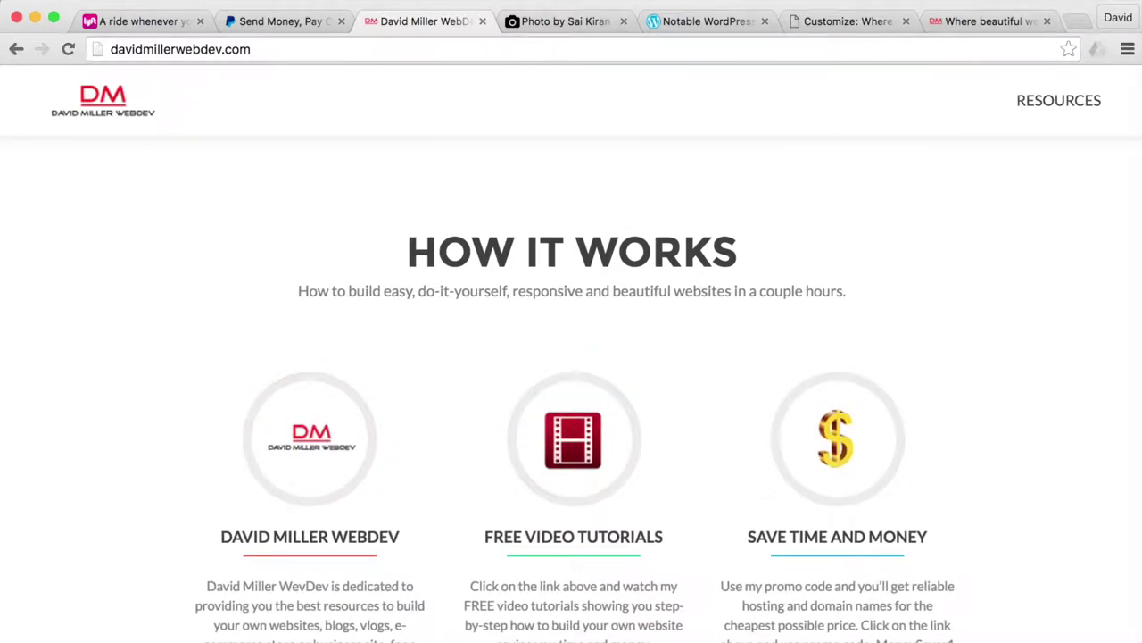
click(806, 20)
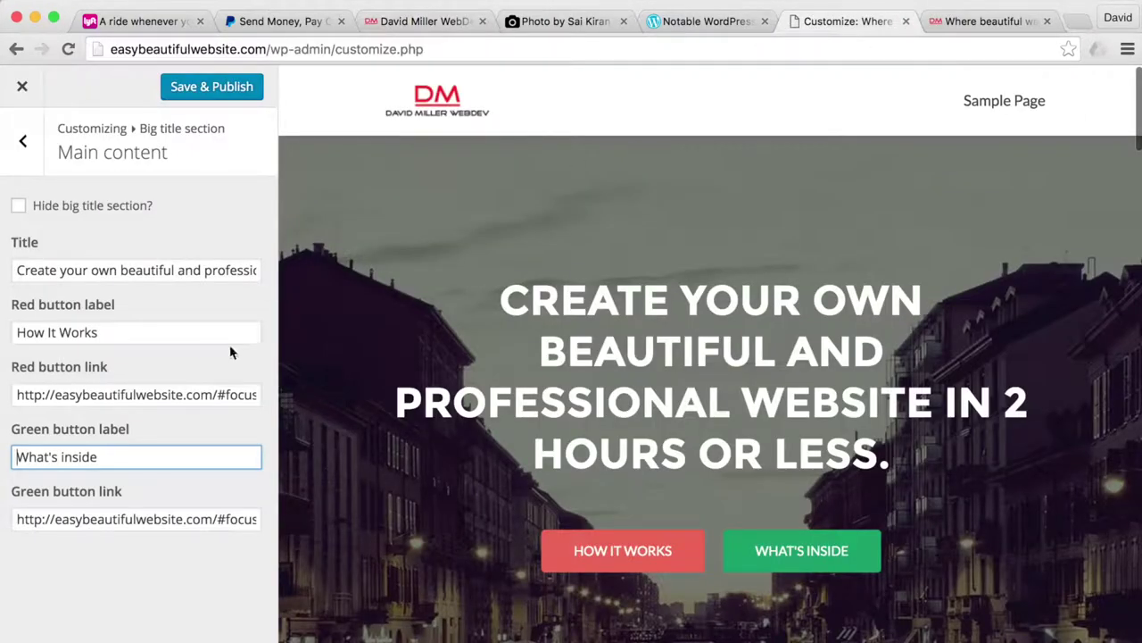
scroll(528, 410, down, 10)
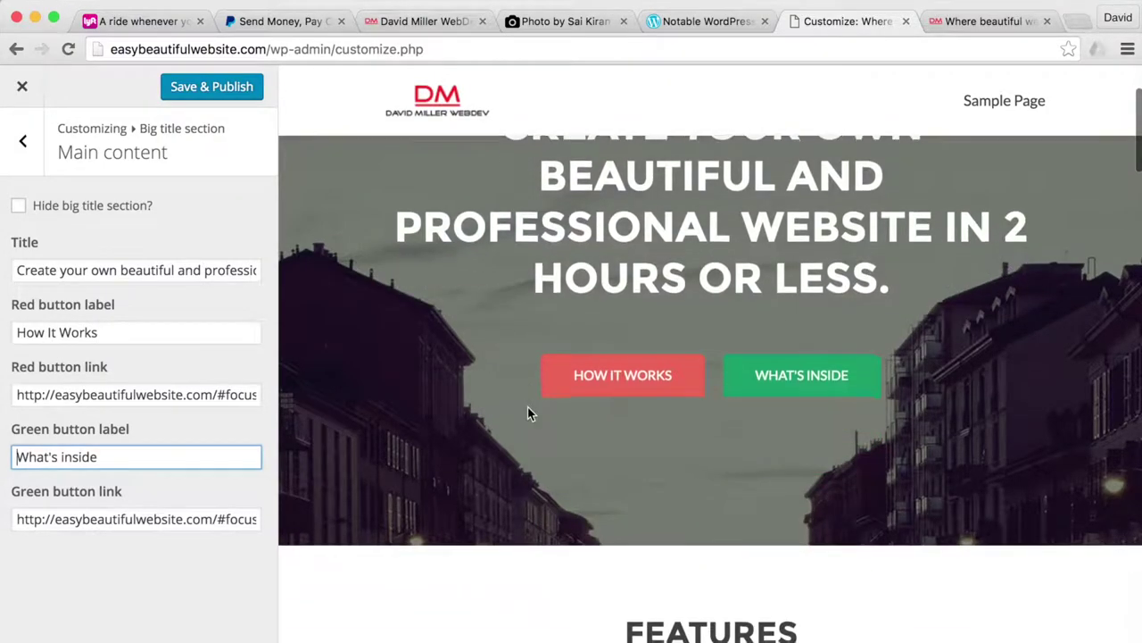
scroll(528, 410, up, 10)
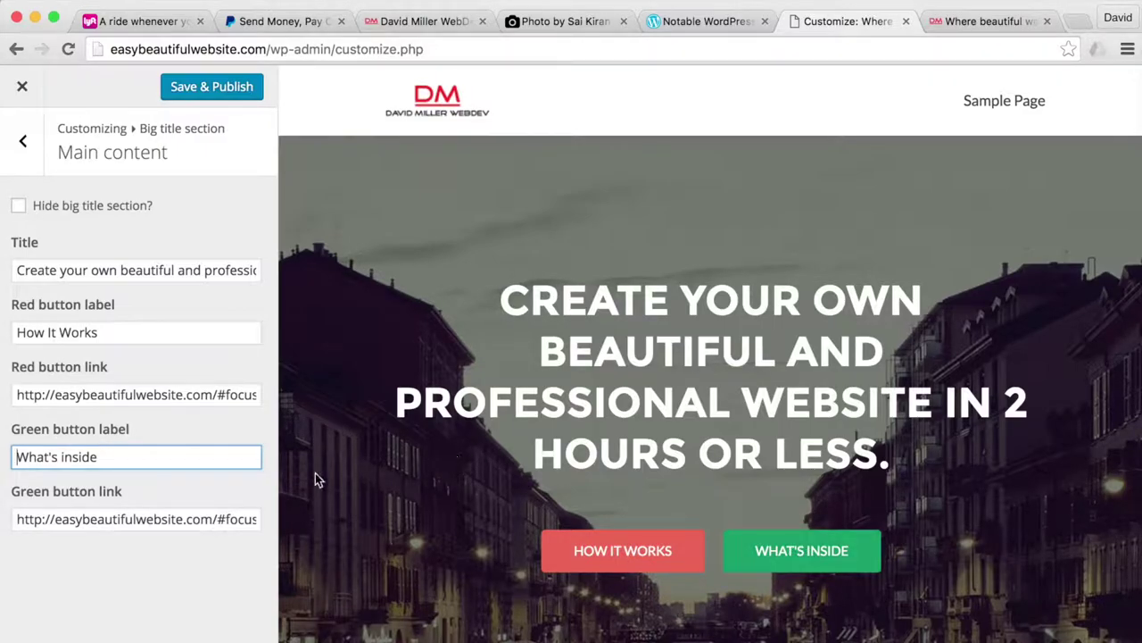
Clear the green button's label and link in the big title section, and publish the changes
triple_click(145, 461)
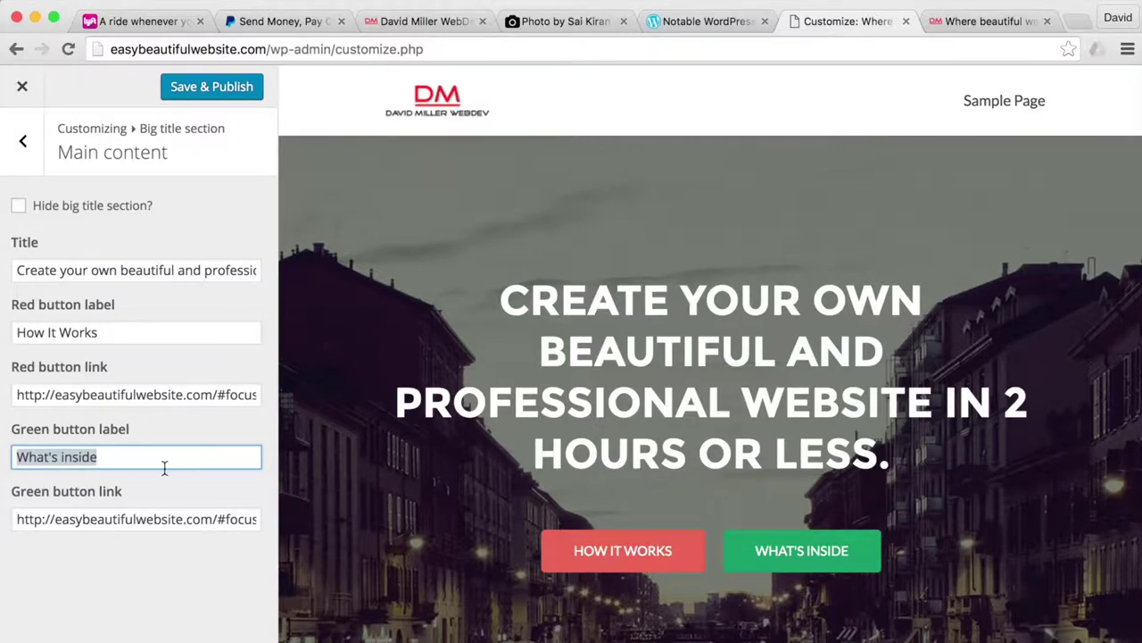
click(426, 27)
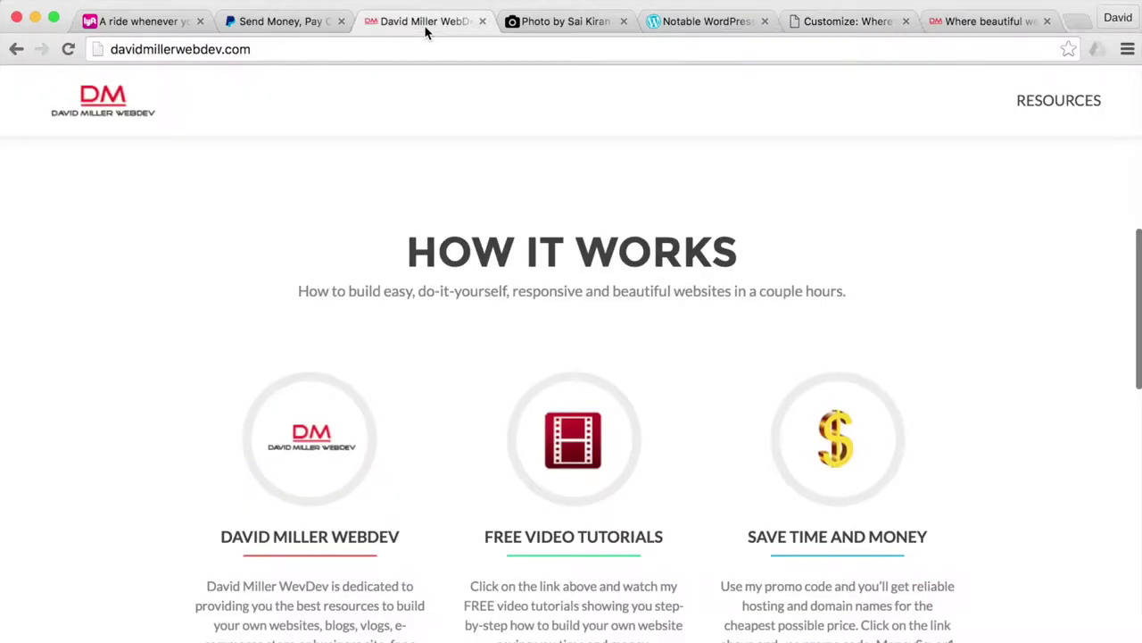
scroll(496, 304, up, 10)
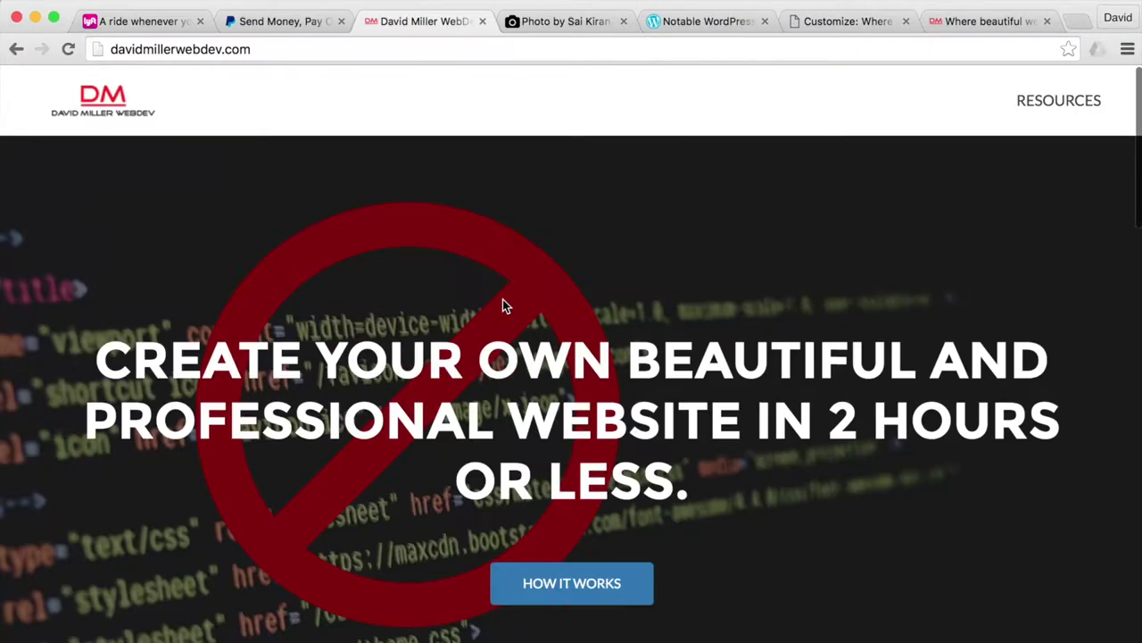
click(843, 23)
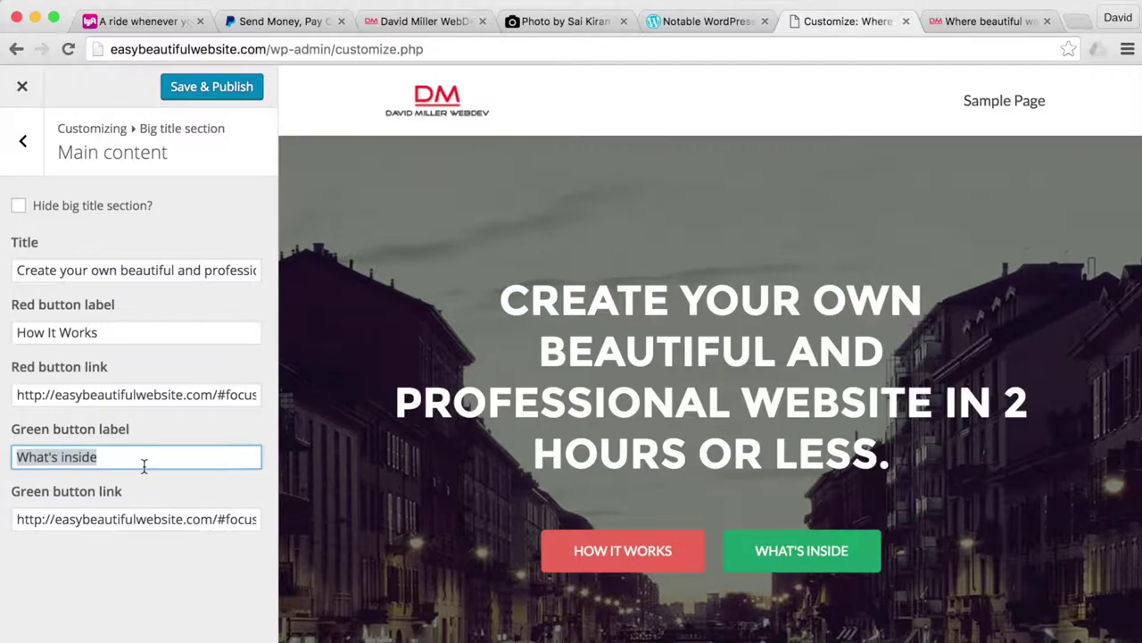
key(BackSpace)
triple_click(127, 521)
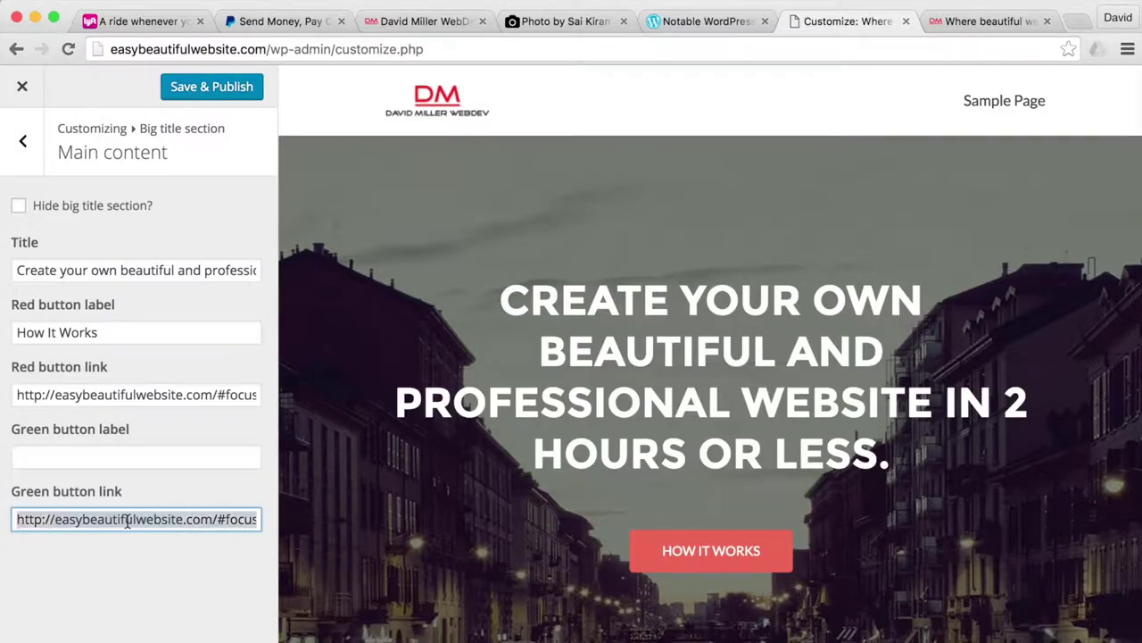
key(BackSpace)
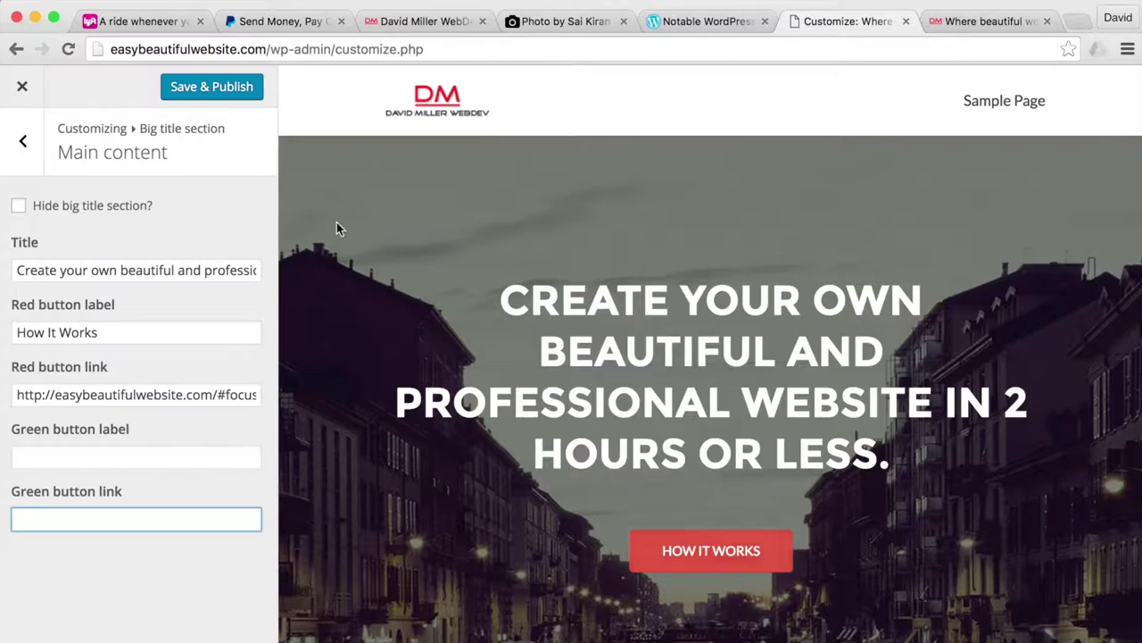
click(217, 87)
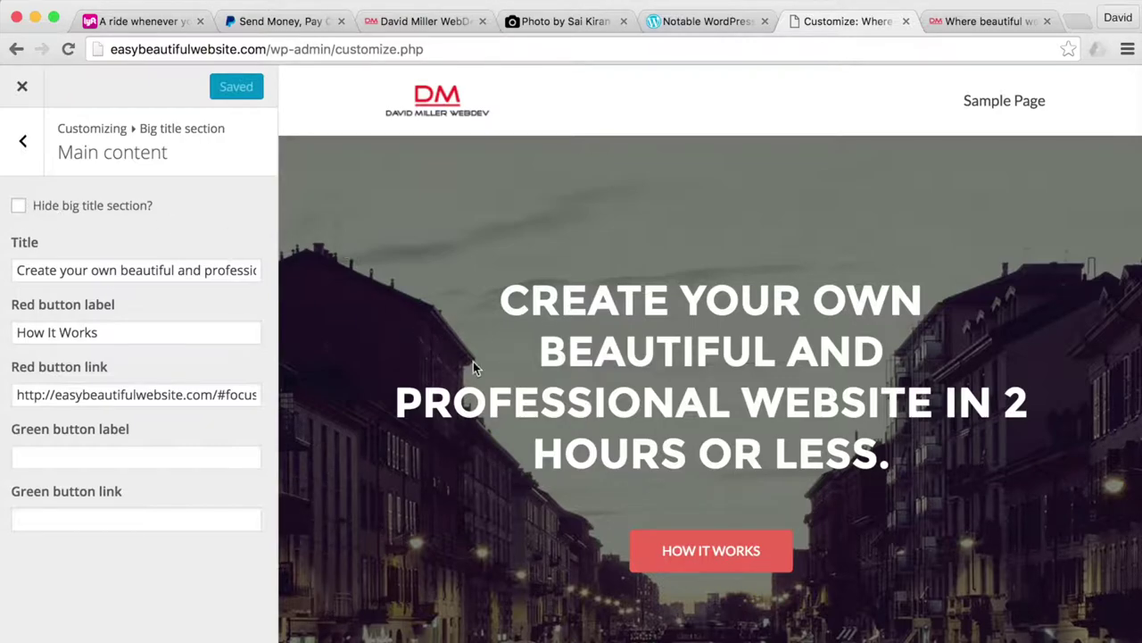
Try hiding the big title section in the preview, and show it again
click(18, 207)
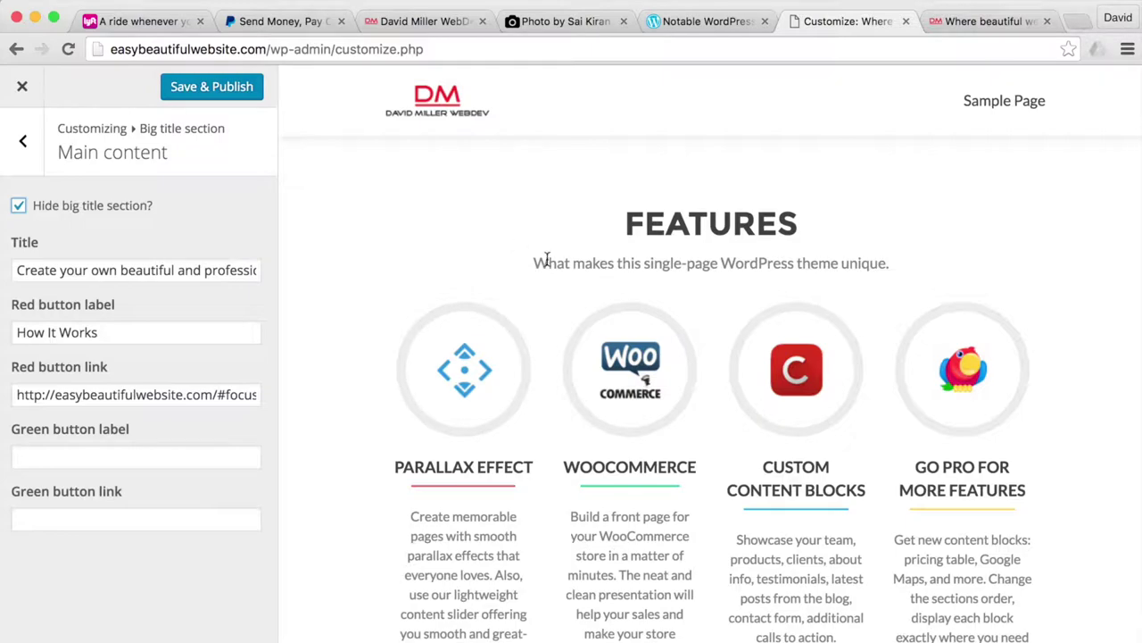
click(19, 207)
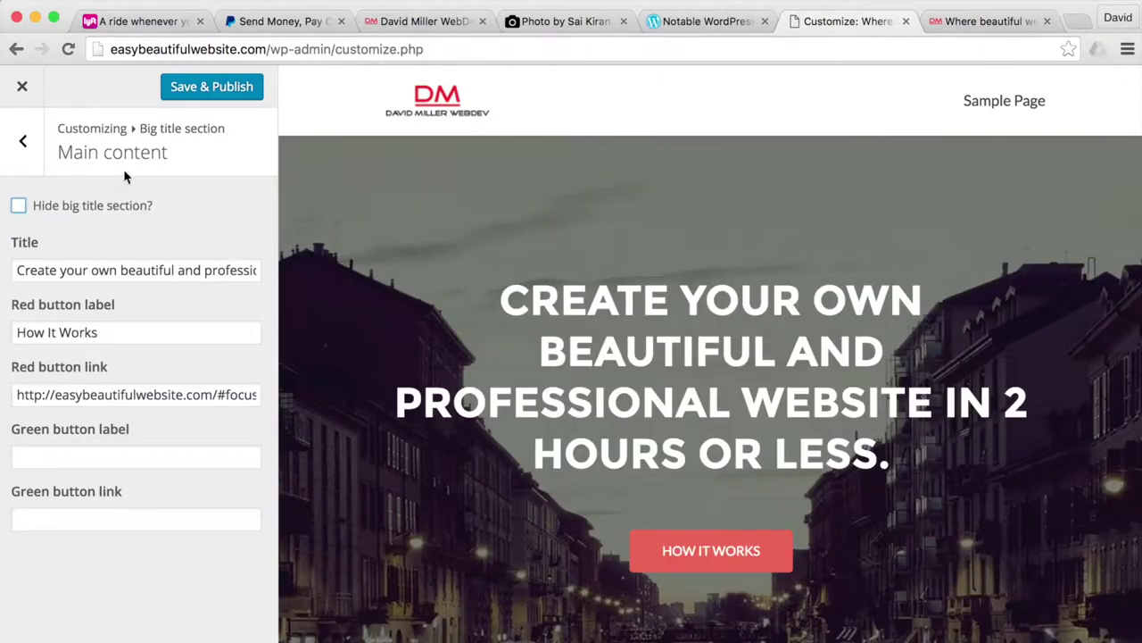
Review the big title section's parallax images, try the parallax effect in the preview, and switch it back off
click(23, 141)
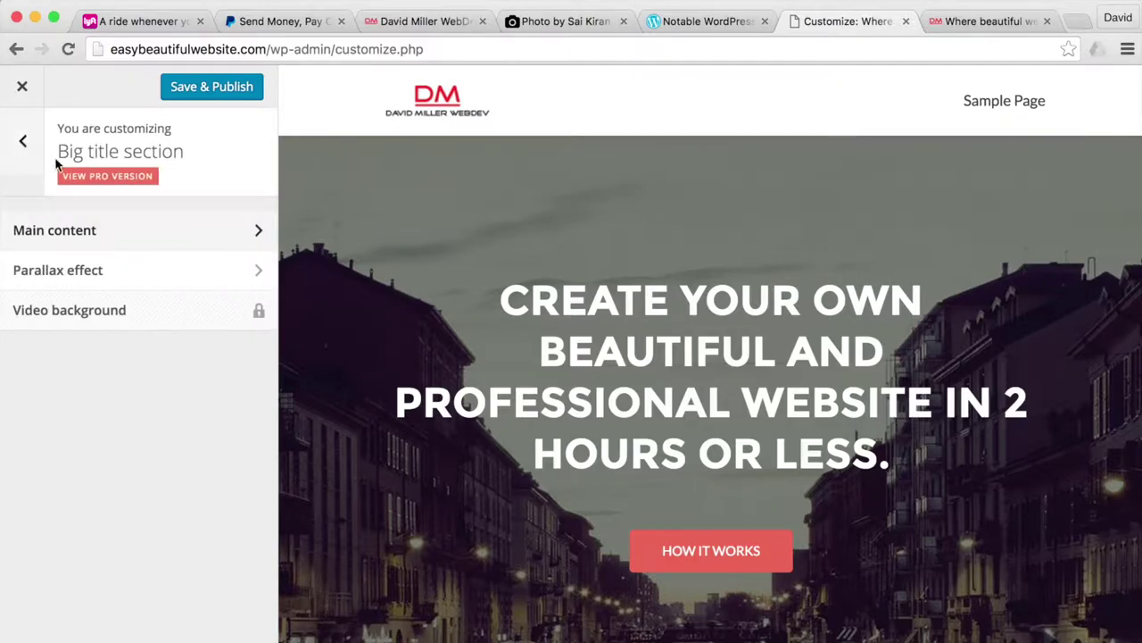
click(96, 276)
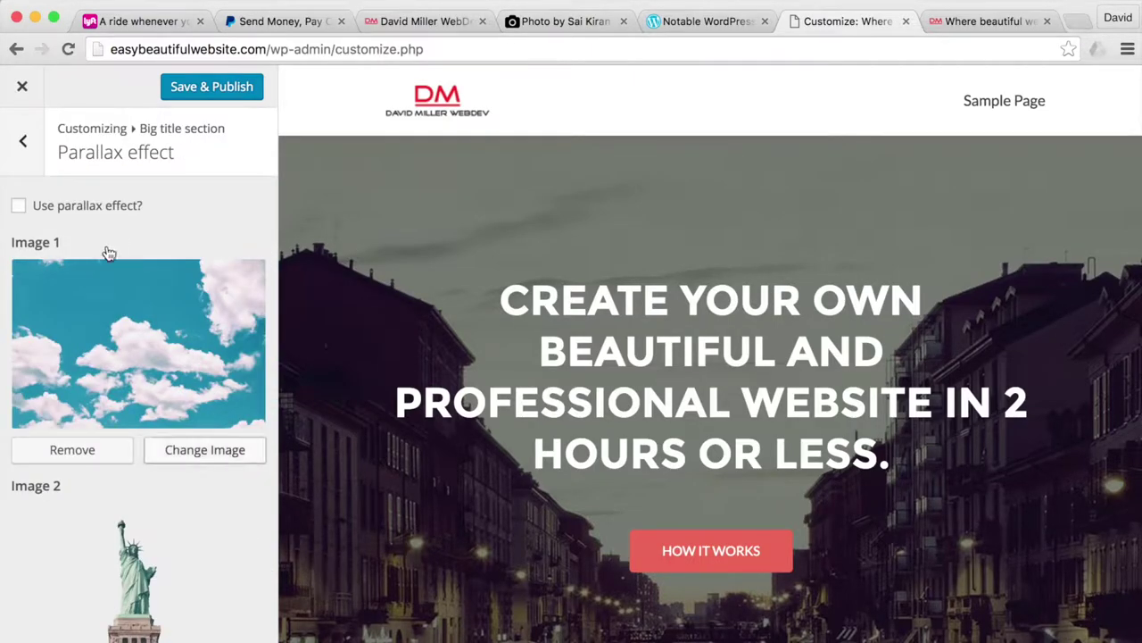
scroll(178, 219, down, 1)
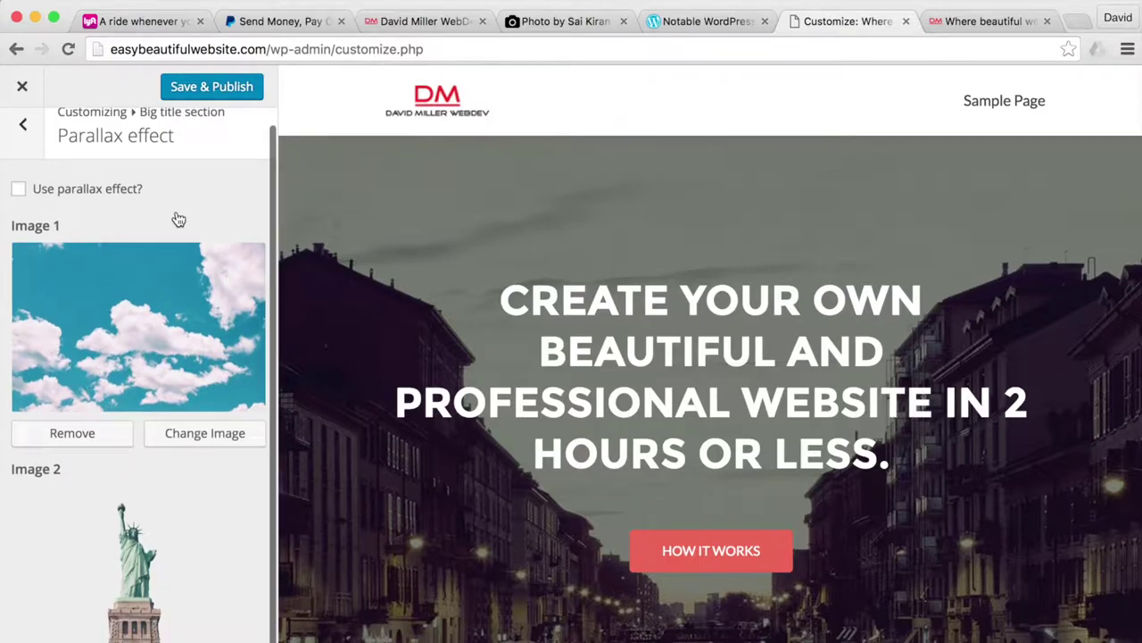
scroll(179, 219, up, 1)
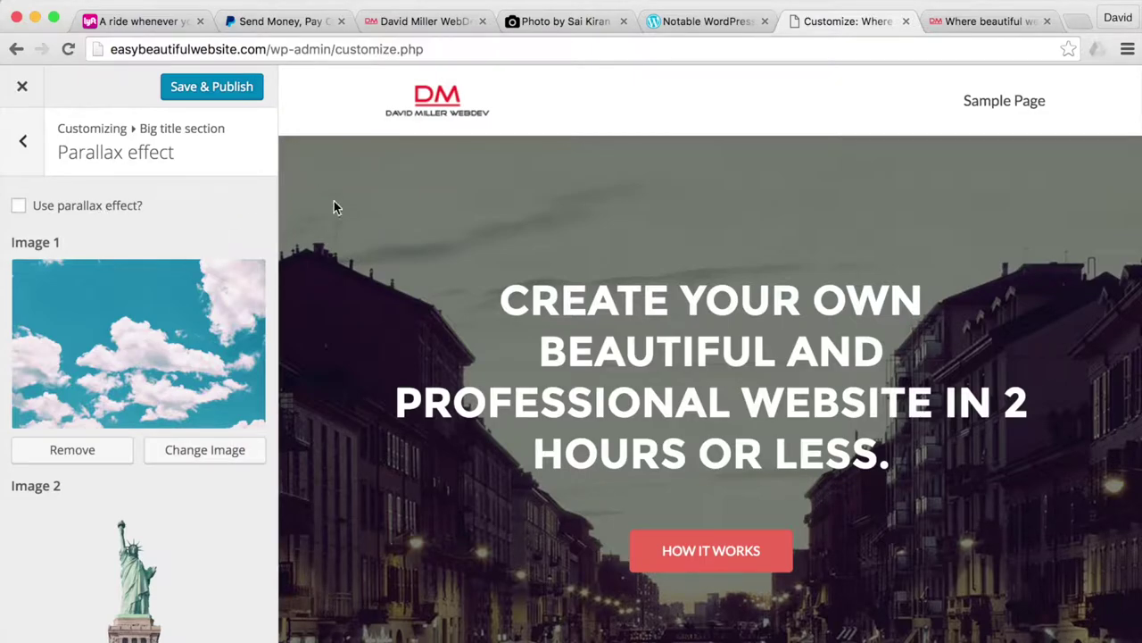
click(24, 143)
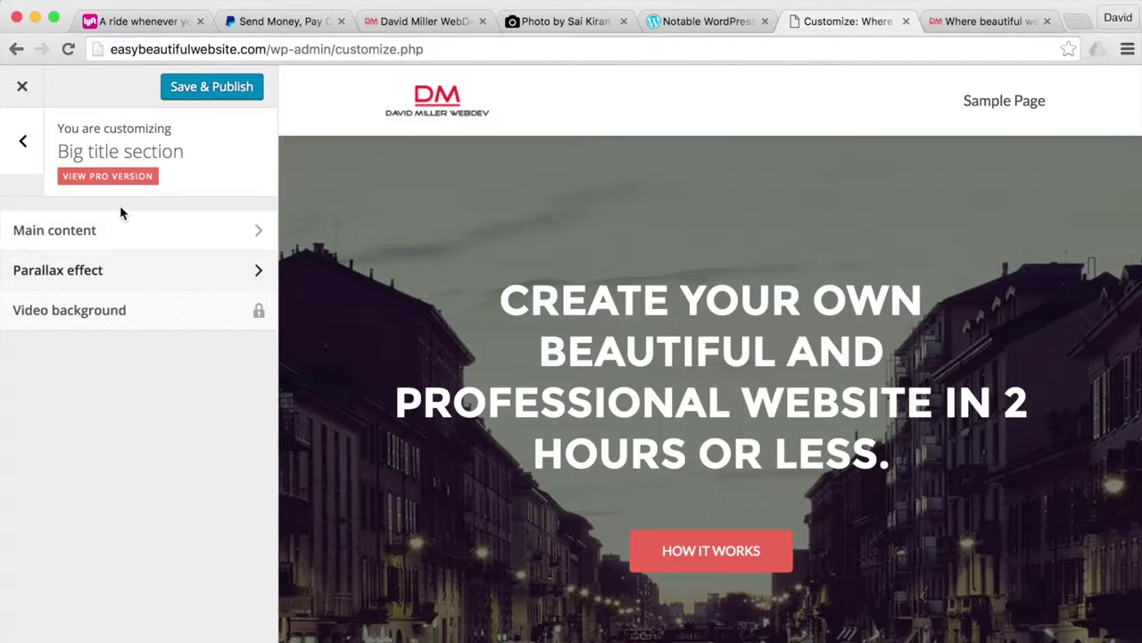
click(104, 270)
click(18, 205)
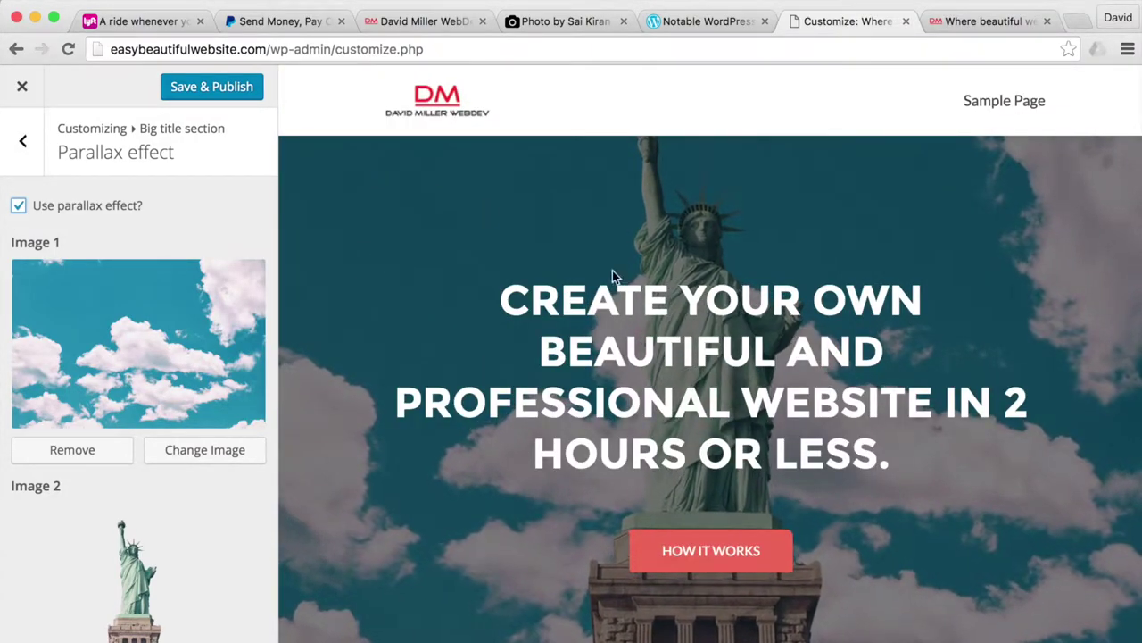
click(18, 206)
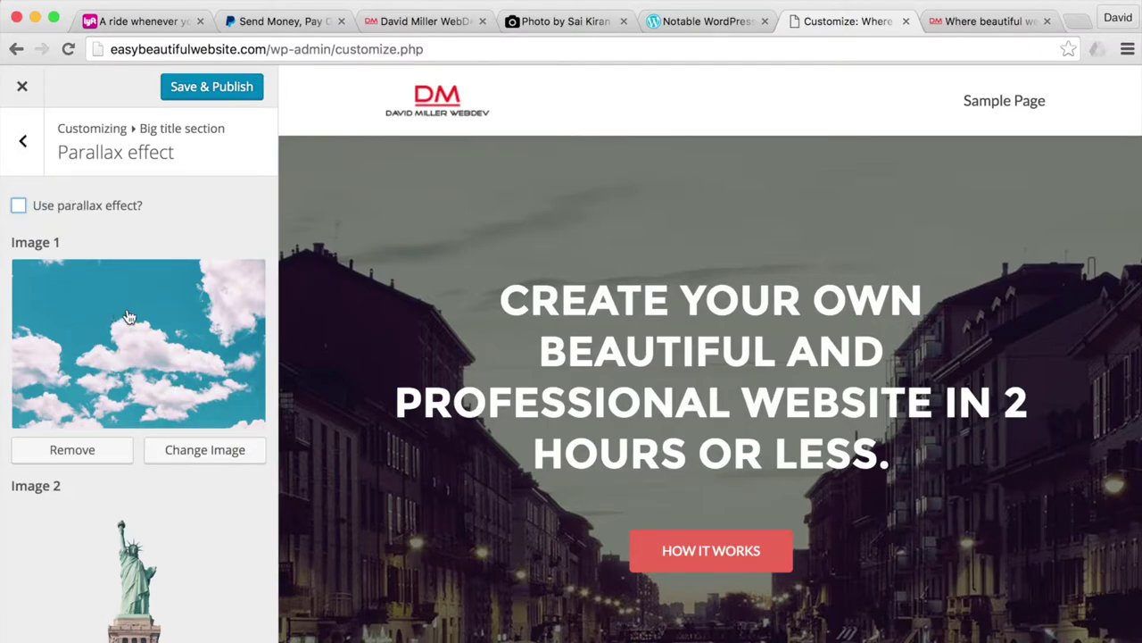
click(26, 143)
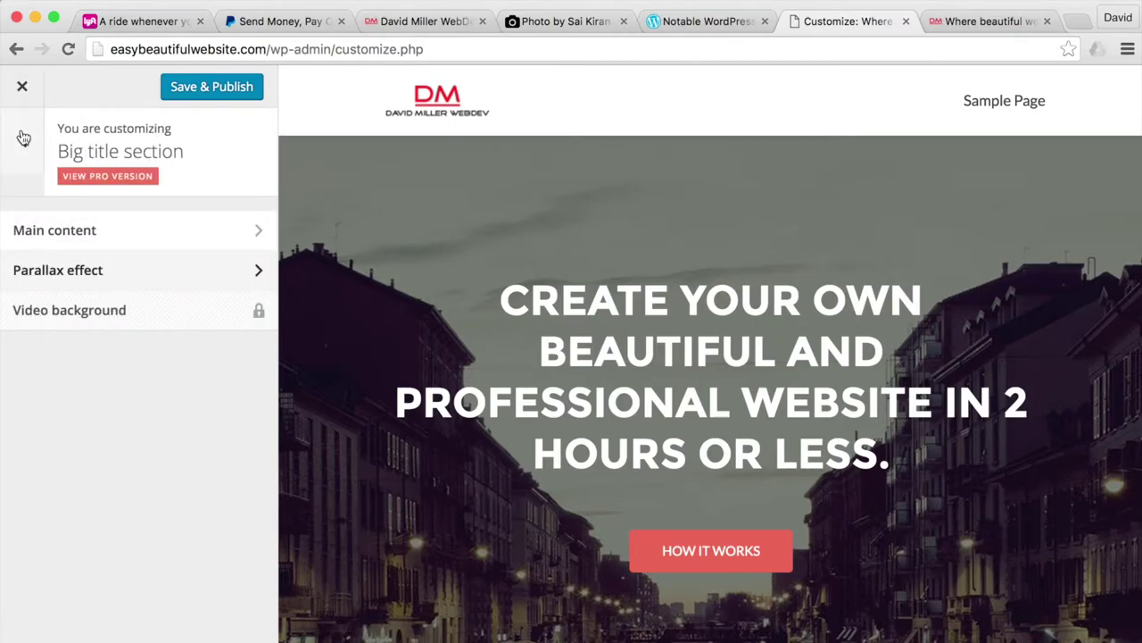
Look over the big title section's settings and its heading in the preview, and return to the customizer overview
click(26, 143)
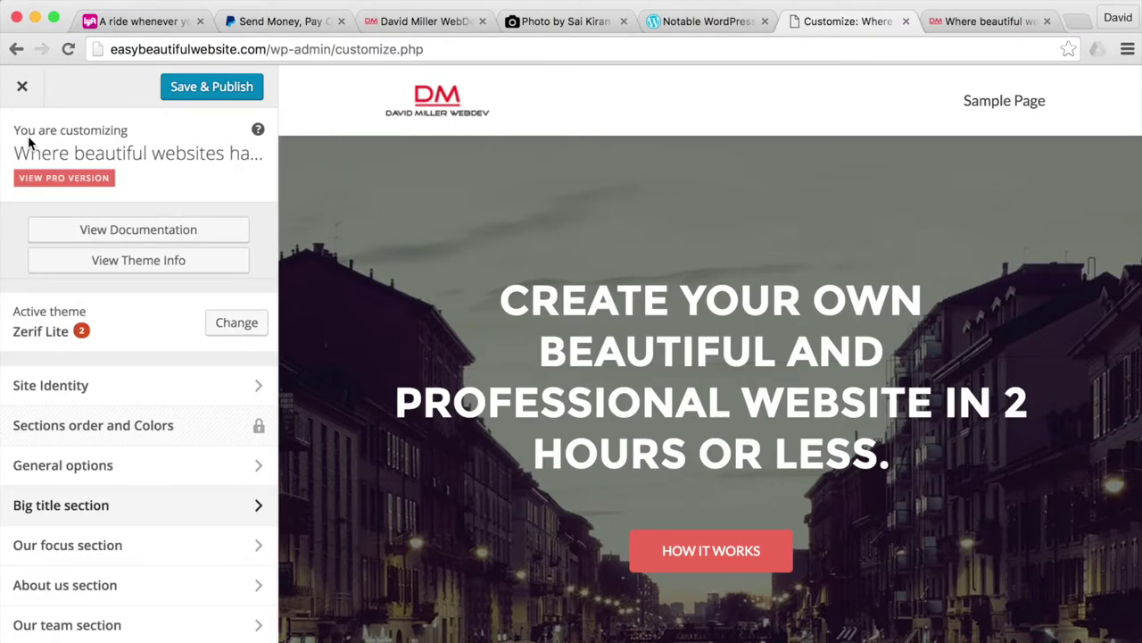
click(110, 505)
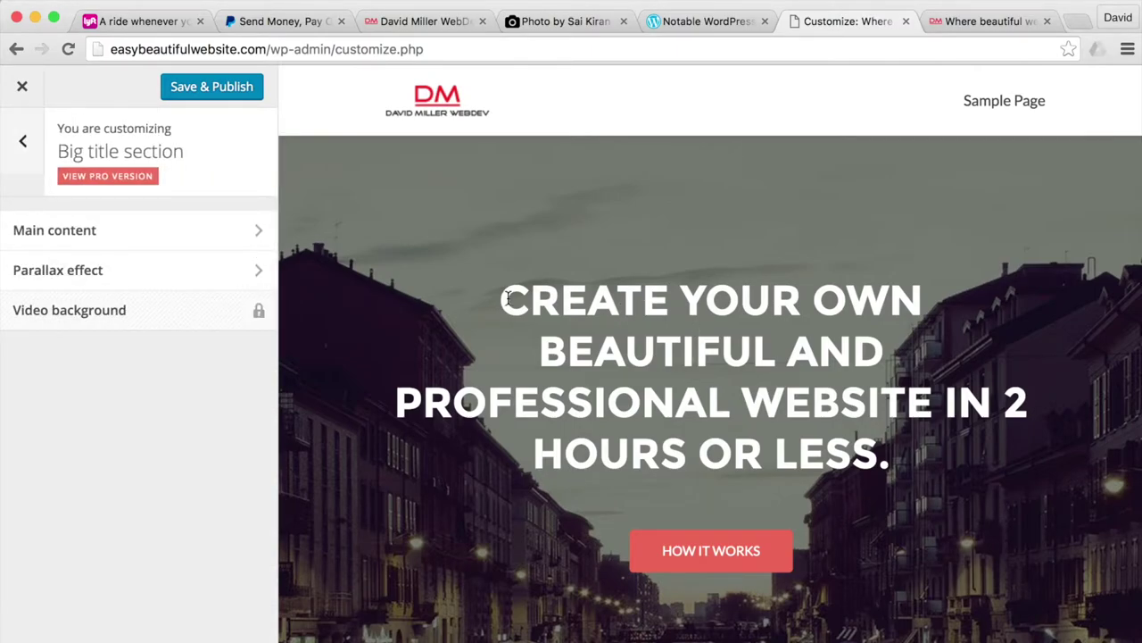
drag(506, 299, 702, 374)
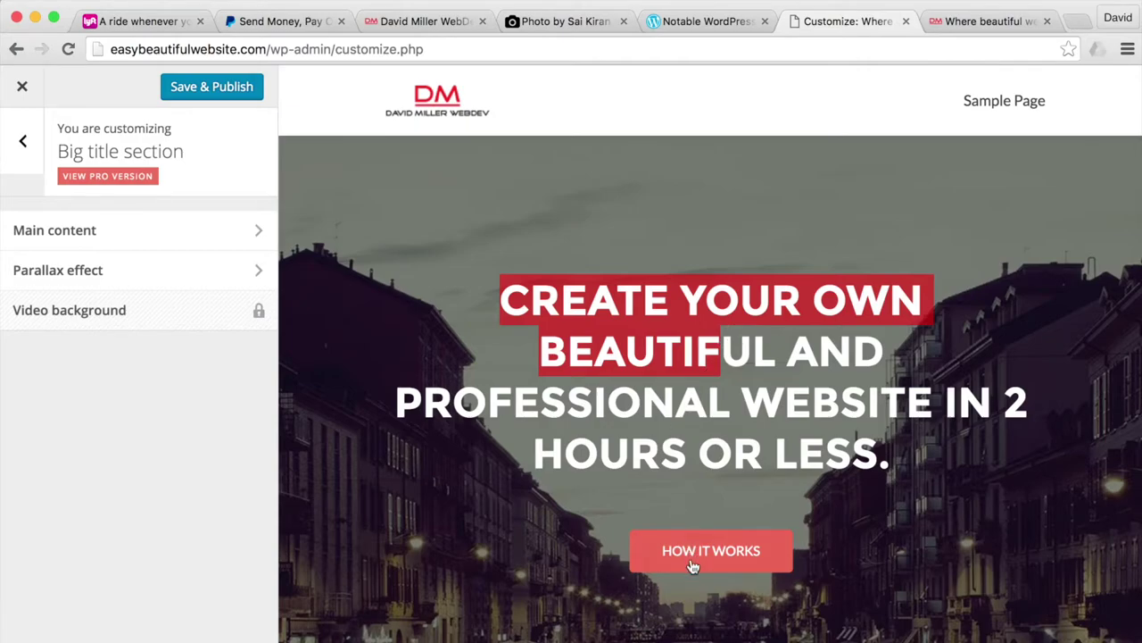
click(23, 144)
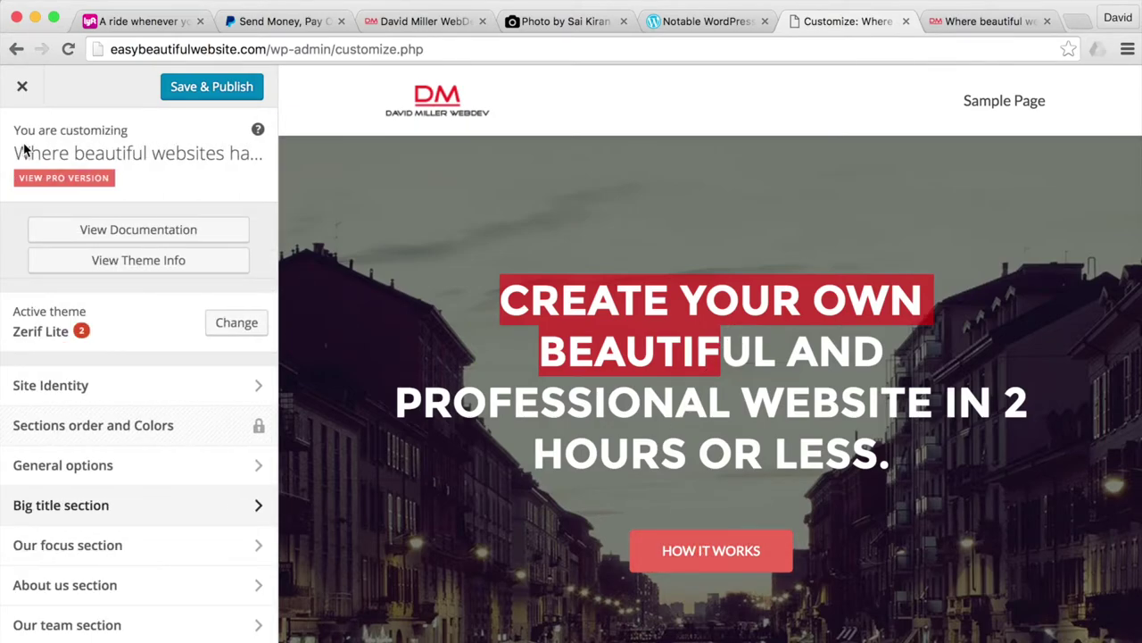
Look through the list of customizer sections, and save and publish the changes made to the big title section
scroll(184, 434, down, 2)
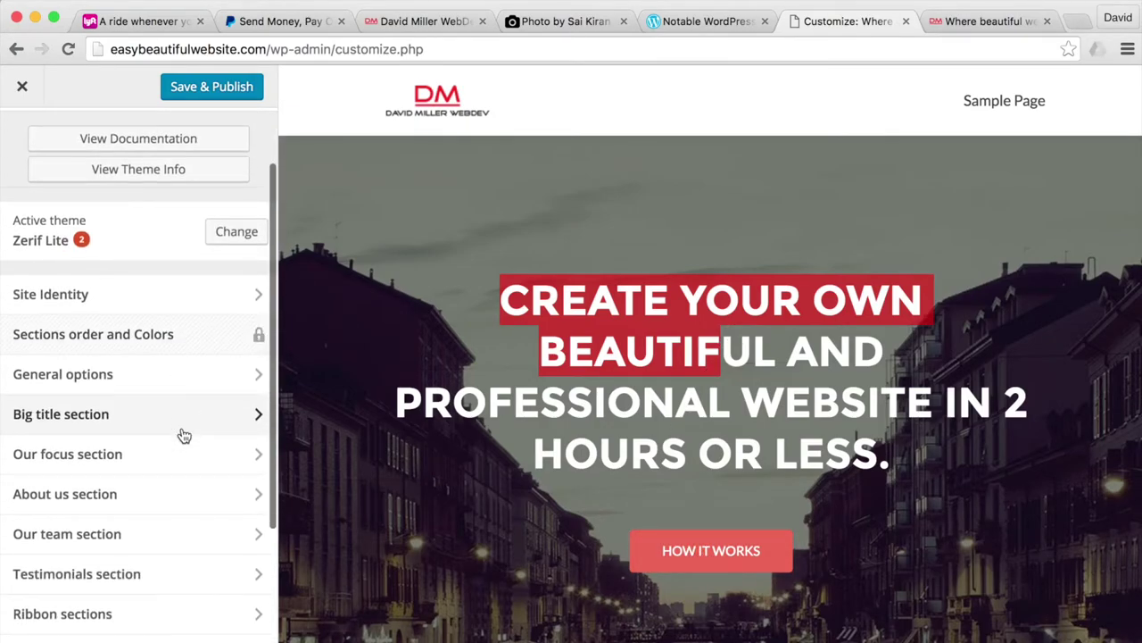
click(516, 301)
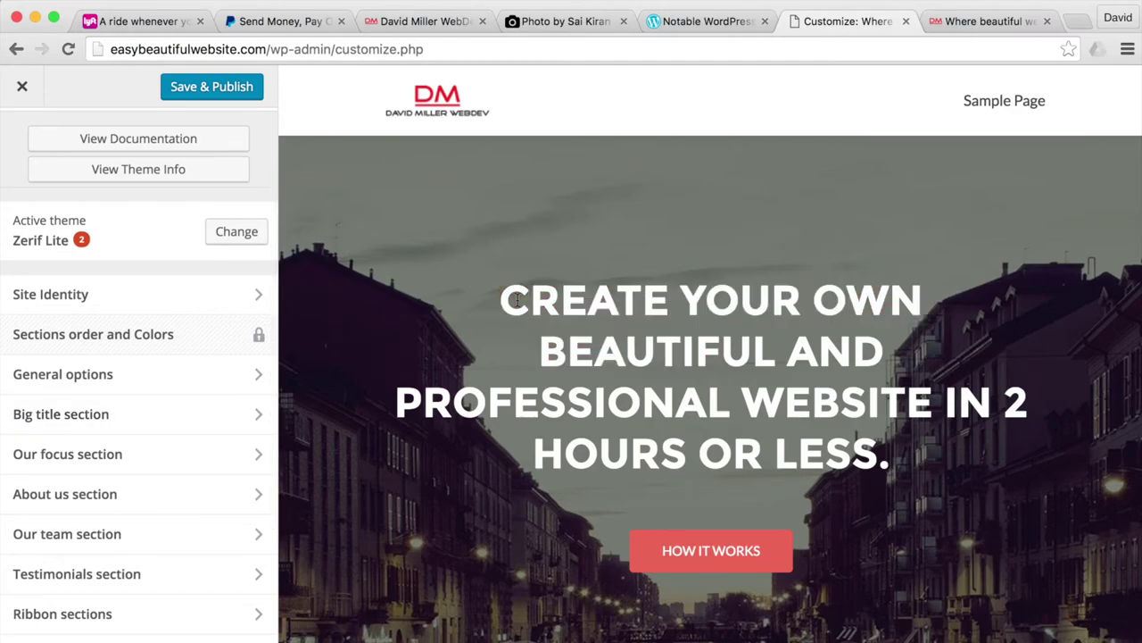
scroll(191, 396, up, 2)
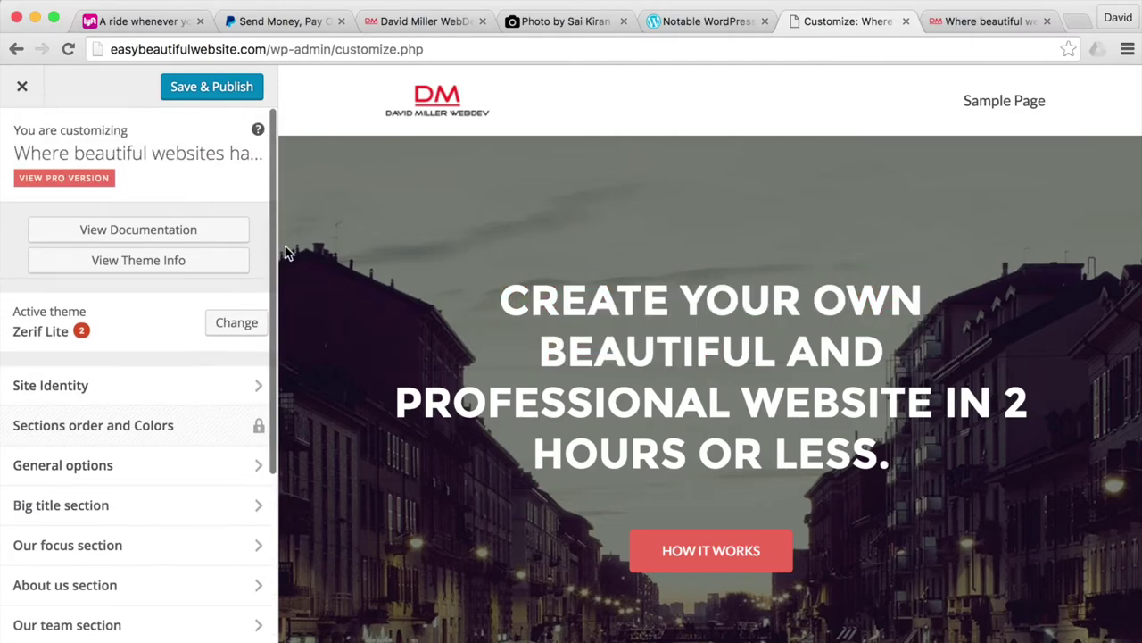
click(211, 89)
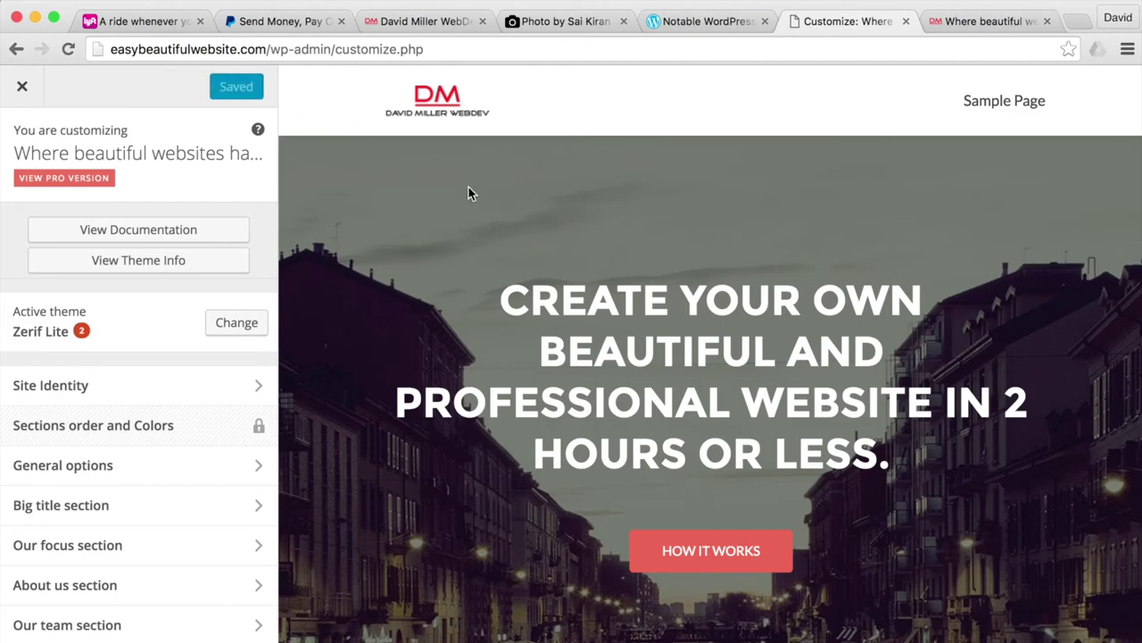